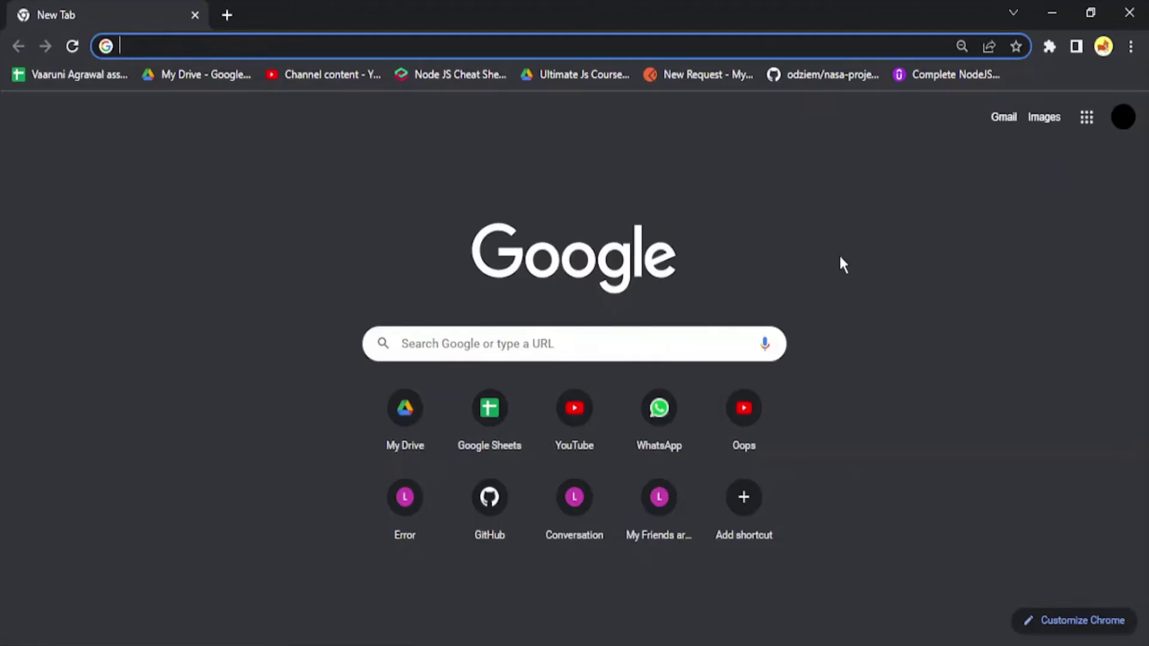
- Try the blue and then the teal colour themes in Customize Chrome
{"action": "left_click", "coordinate": [1032, 620]}
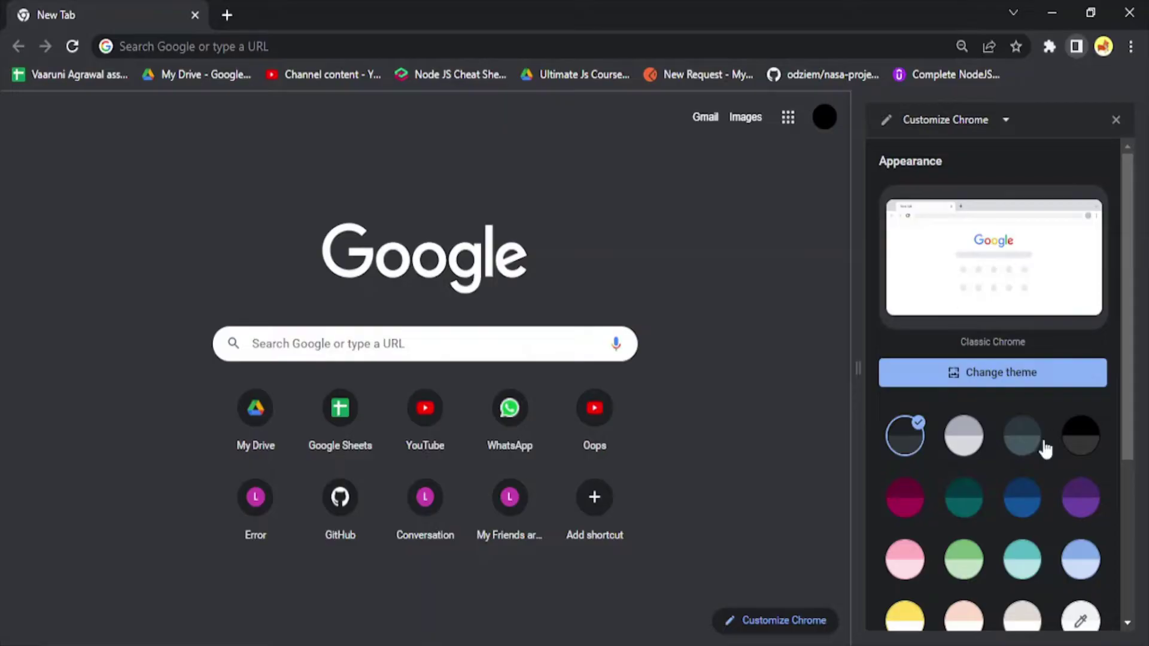
{"action": "left_click", "coordinate": [1034, 506]}
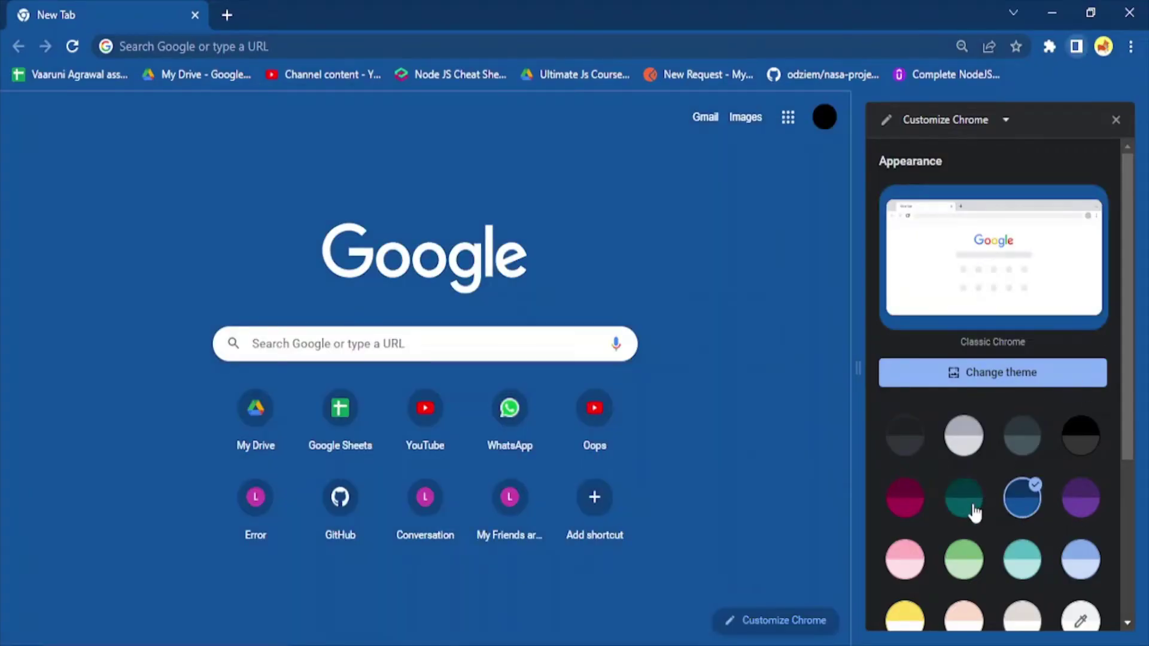
{"action": "left_click", "coordinate": [974, 512]}
- Set the Black Artists Collection pink flowers artwork as the background and close the panel
{"action": "left_click", "coordinate": [998, 384]}
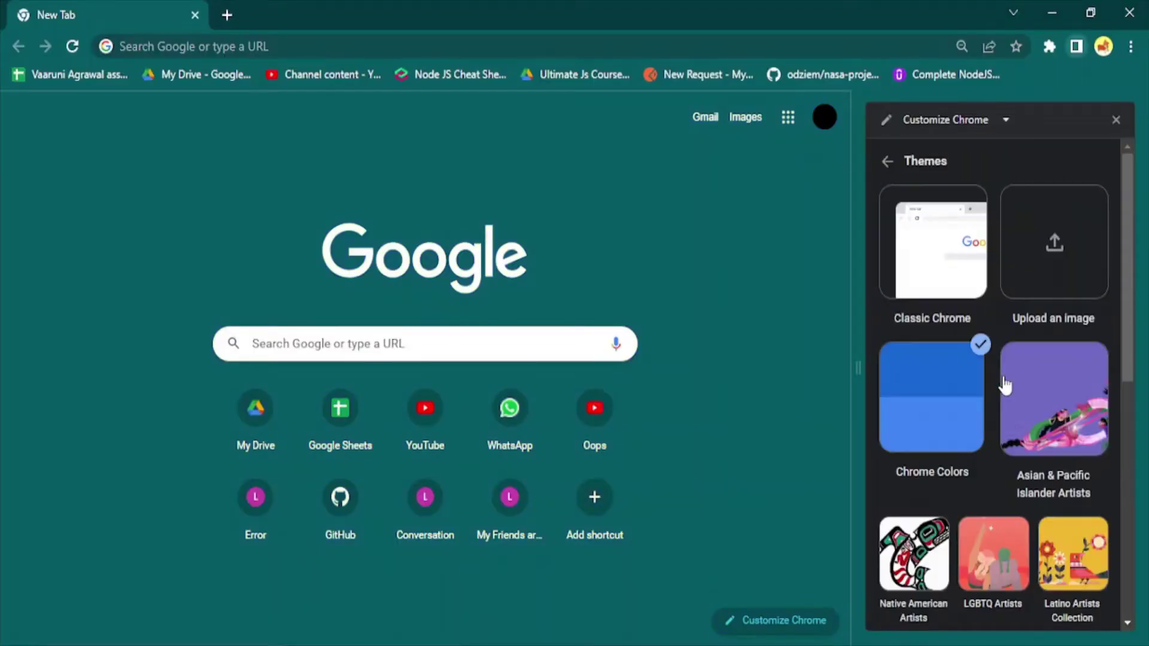
{"action": "scroll", "coordinate": [973, 551], "scroll_direction": "down", "scroll_amount": 5}
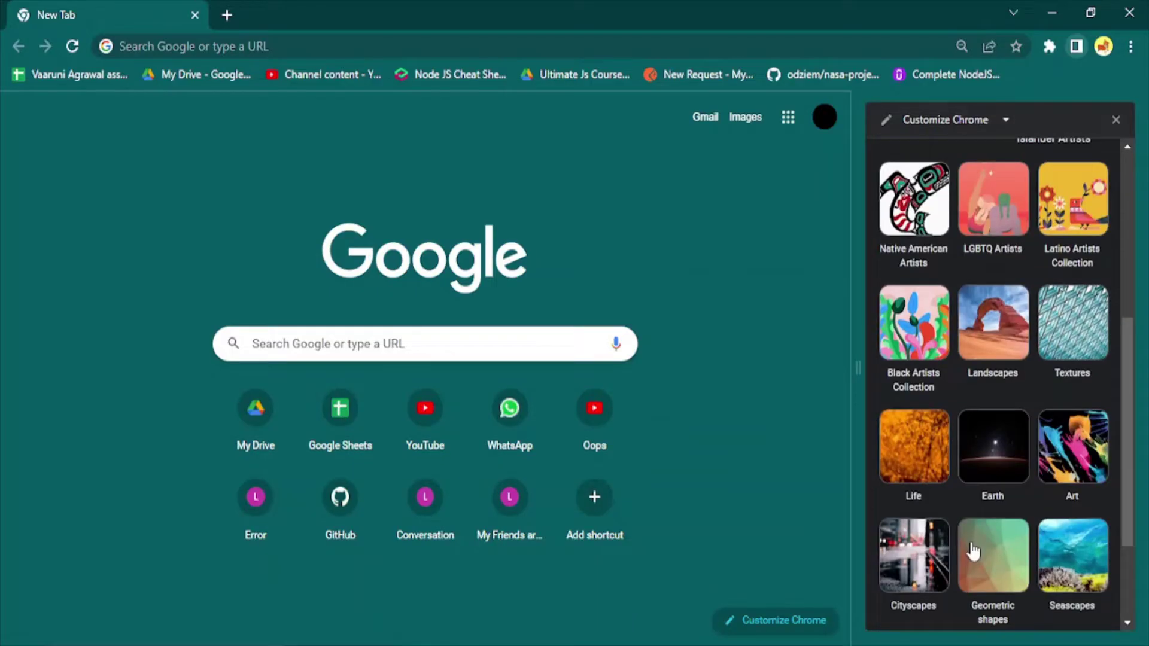
{"action": "left_click", "coordinate": [915, 368]}
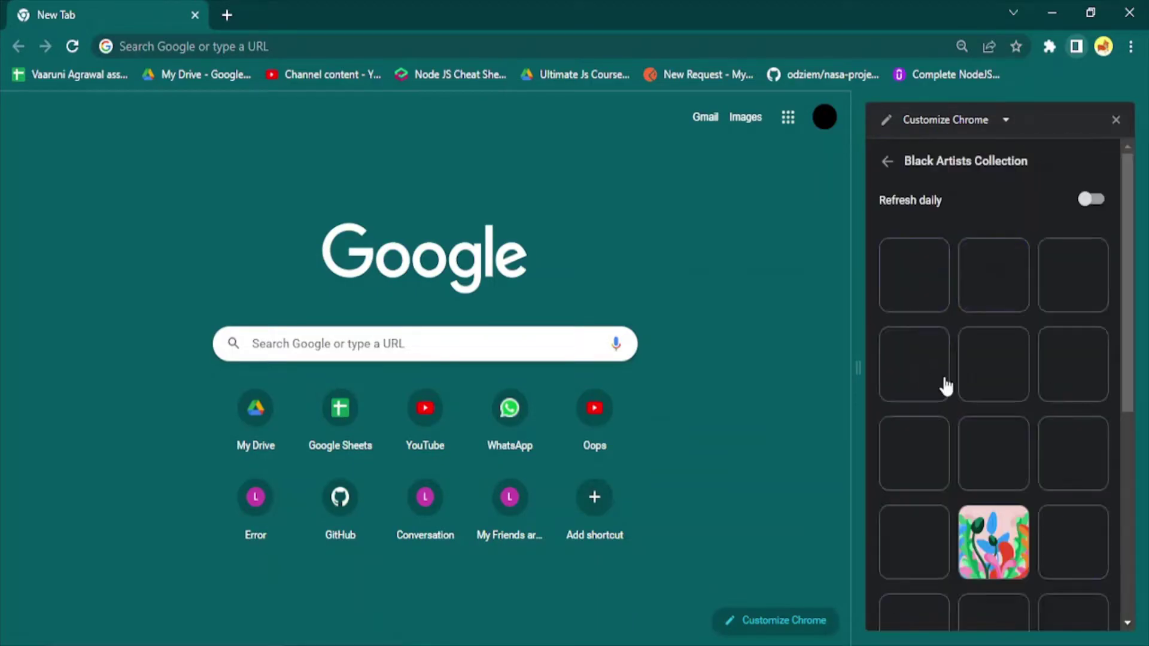
{"action": "left_click", "coordinate": [998, 535]}
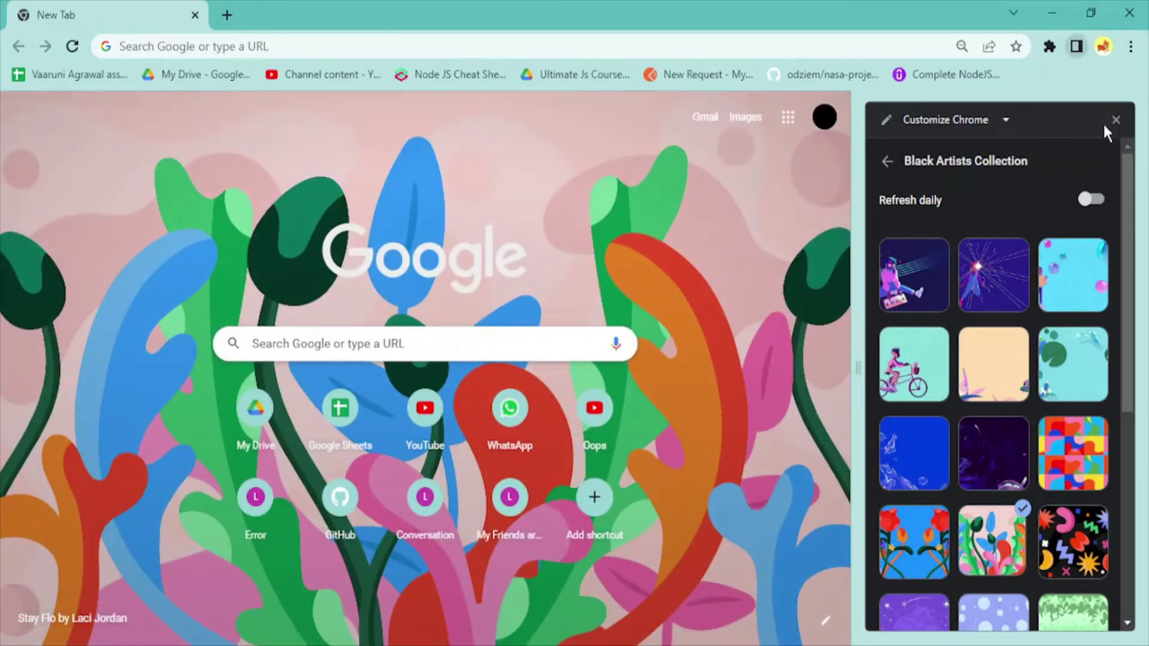
{"action": "left_click", "coordinate": [1115, 120]}
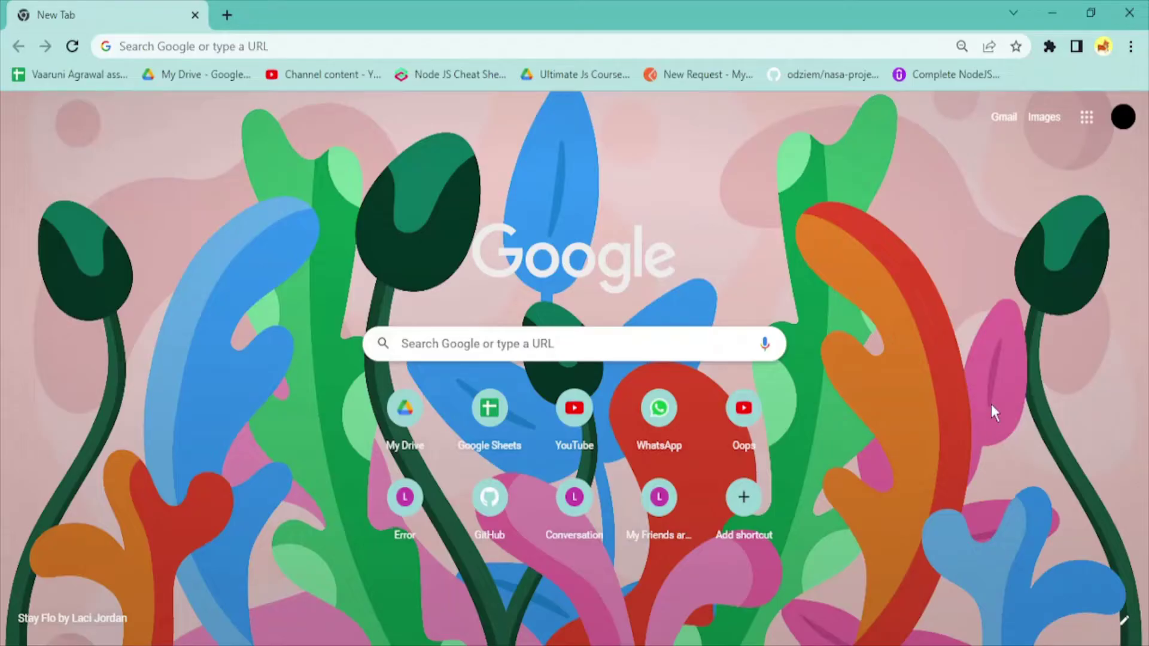
- Choose the red-and-green Tessellation 15 artwork from Geometric shapes and close the panel
{"action": "left_click", "coordinate": [1123, 620]}
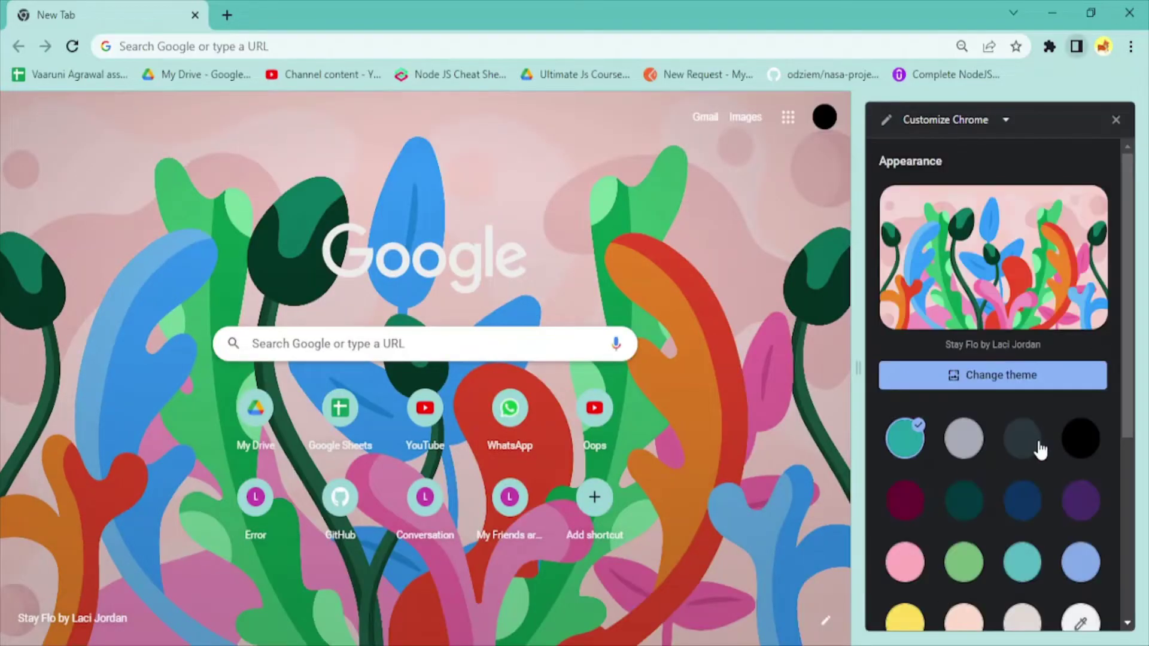
{"action": "scroll", "coordinate": [1039, 449], "scroll_direction": "down", "scroll_amount": 5}
{"action": "scroll", "coordinate": [1040, 436], "scroll_direction": "up", "scroll_amount": 5}
{"action": "left_click", "coordinate": [1010, 380]}
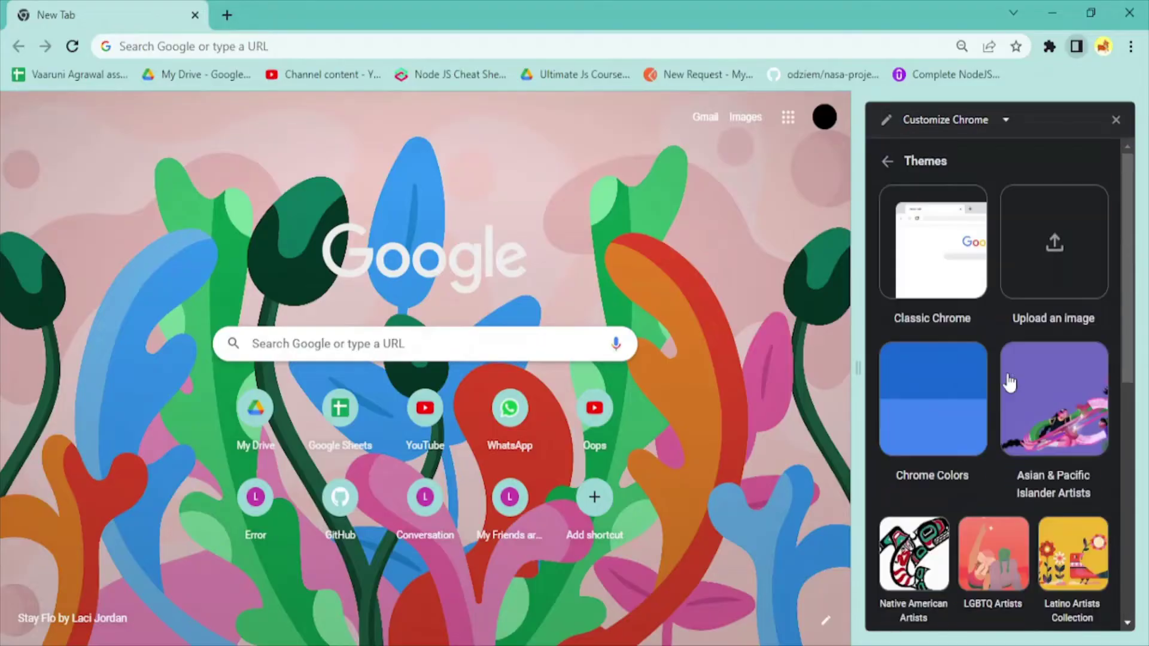
{"action": "scroll", "coordinate": [1047, 419], "scroll_direction": "down", "scroll_amount": 6}
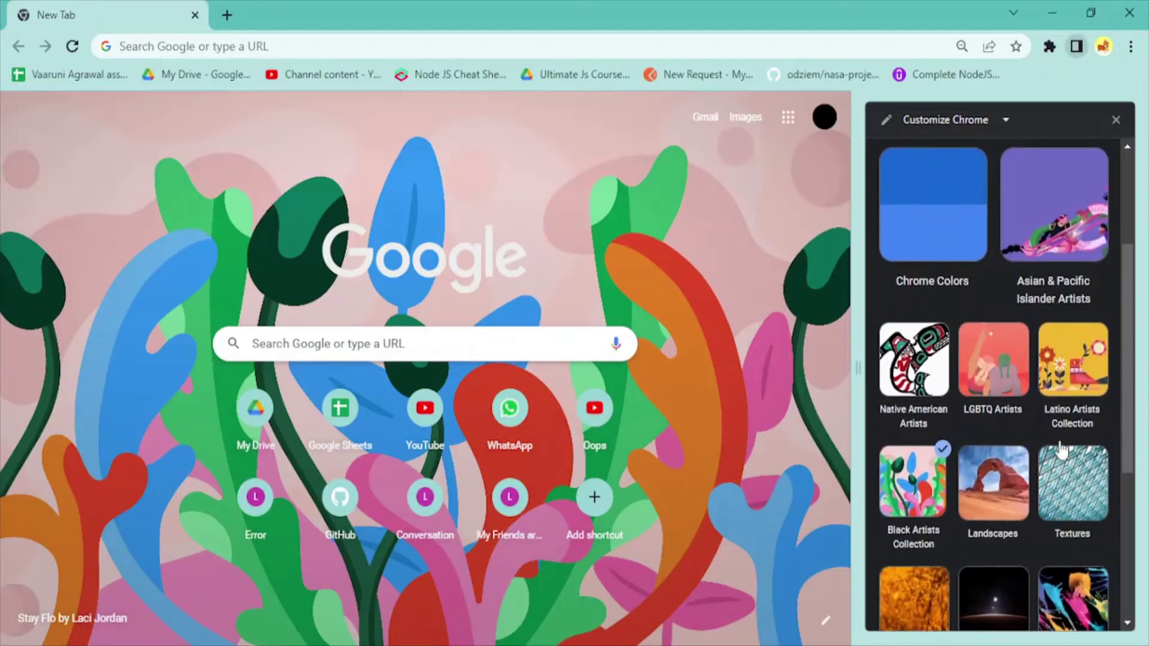
{"action": "scroll", "coordinate": [1064, 444], "scroll_direction": "down", "scroll_amount": 3}
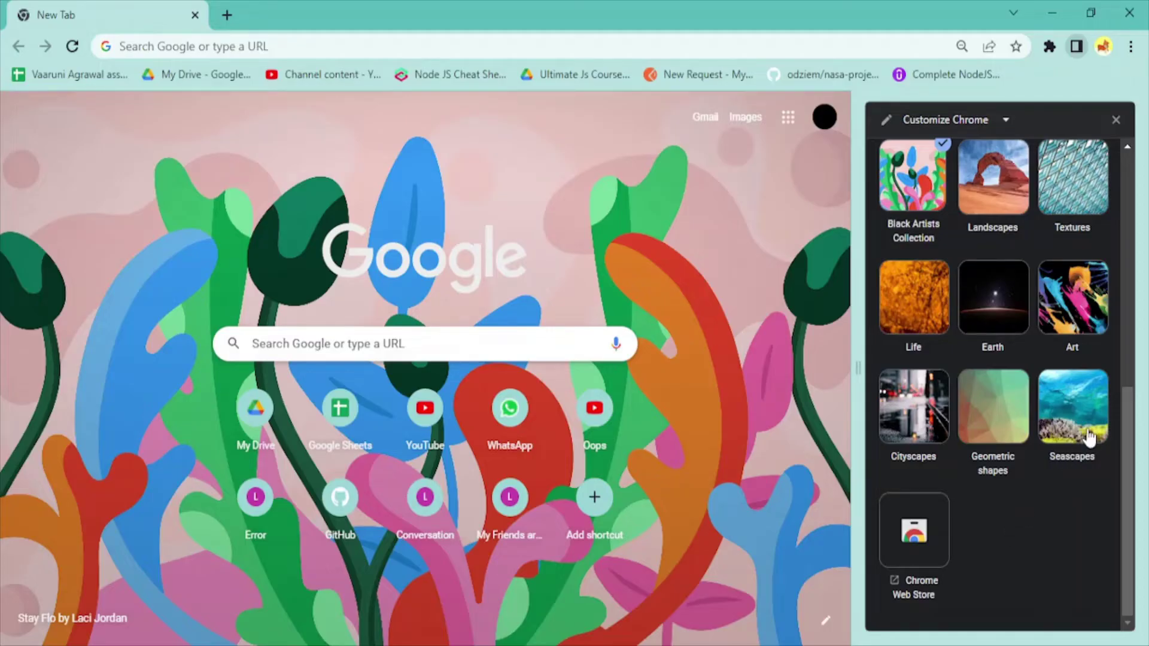
{"action": "left_click", "coordinate": [1000, 423]}
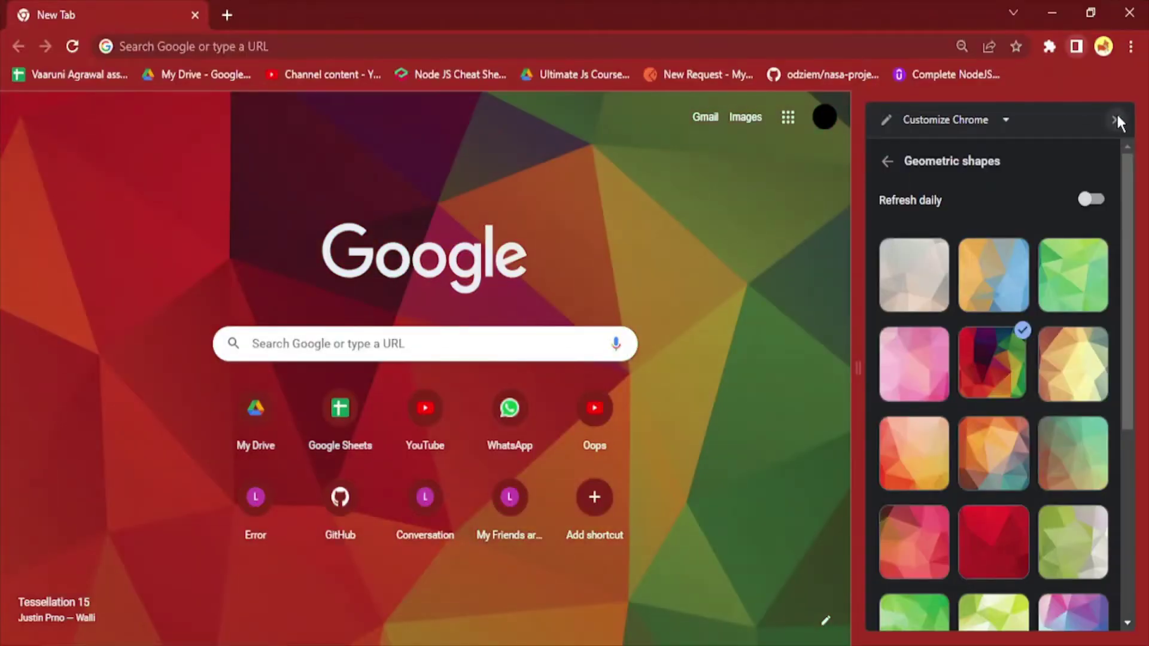
{"action": "left_click", "coordinate": [1113, 117]}
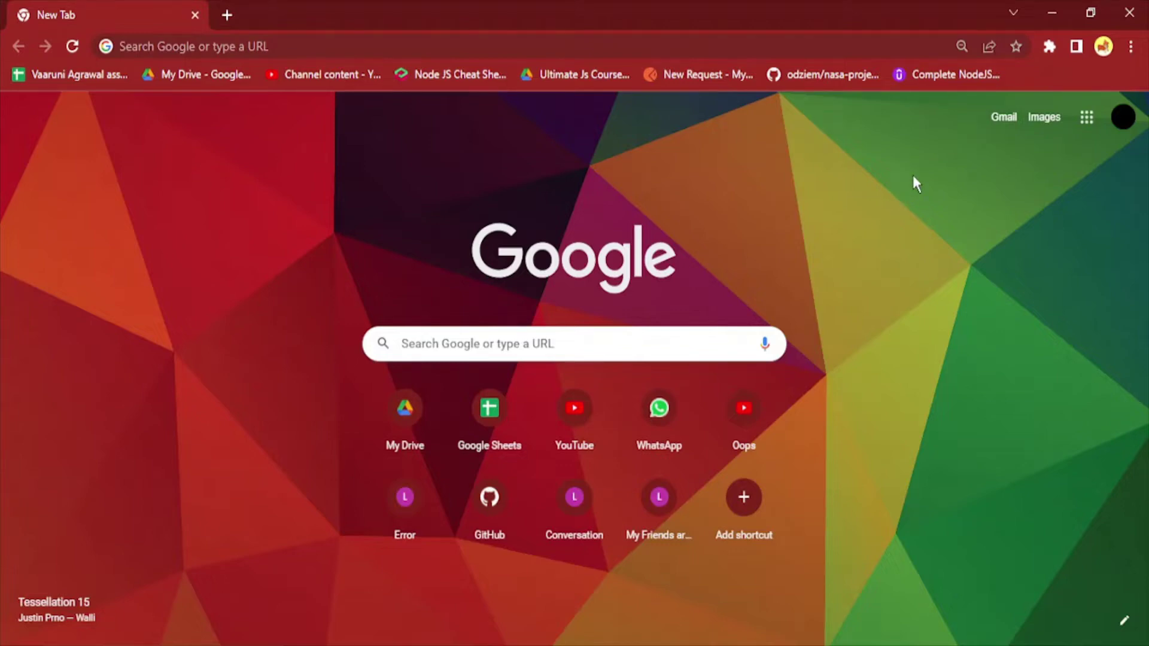
- Search Google Images for 'waterfall'
{"action": "left_click", "coordinate": [1044, 122]}
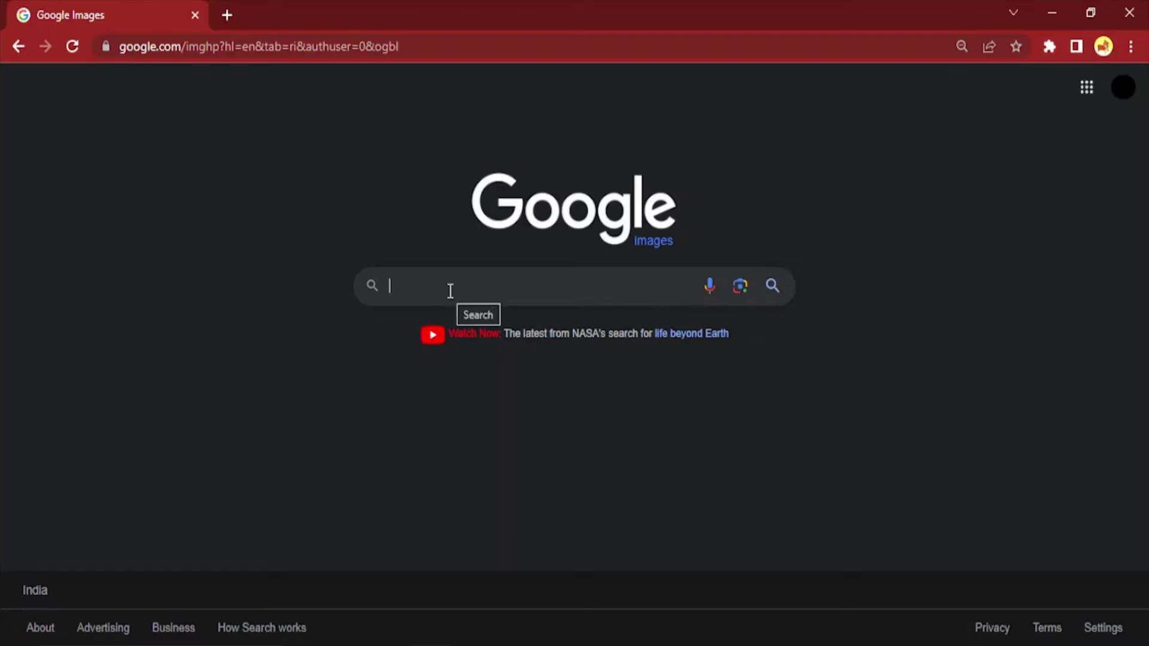
{"action": "type", "text": "wat"}
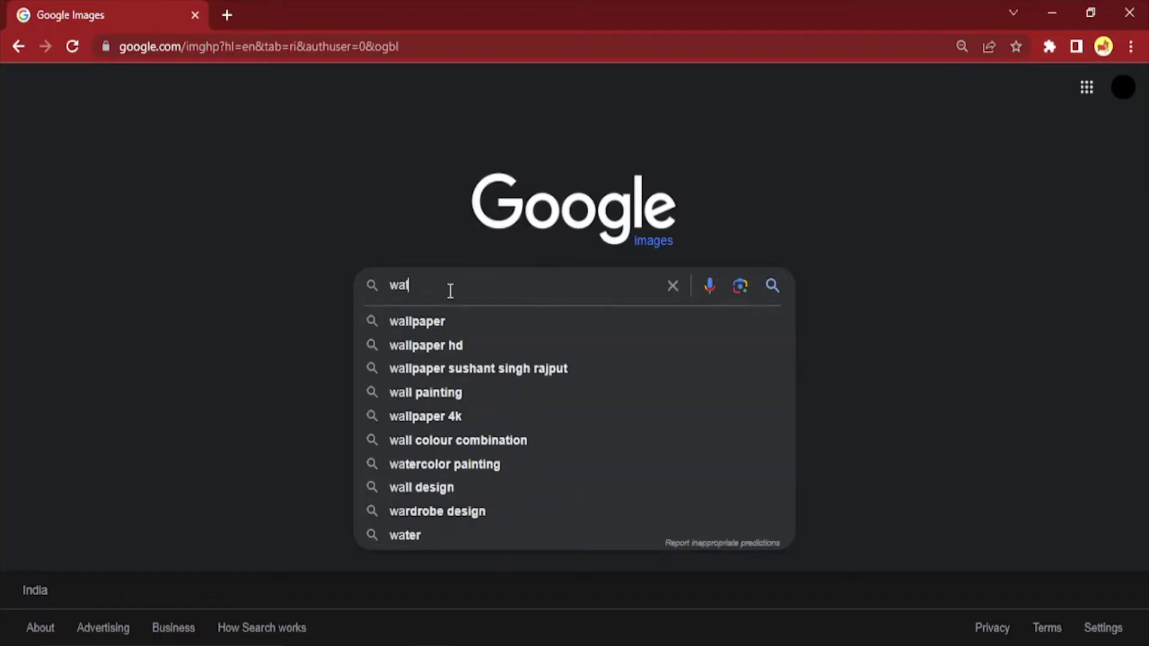
{"action": "type", "text": "erfall"}
{"action": "key", "text": "Return"}
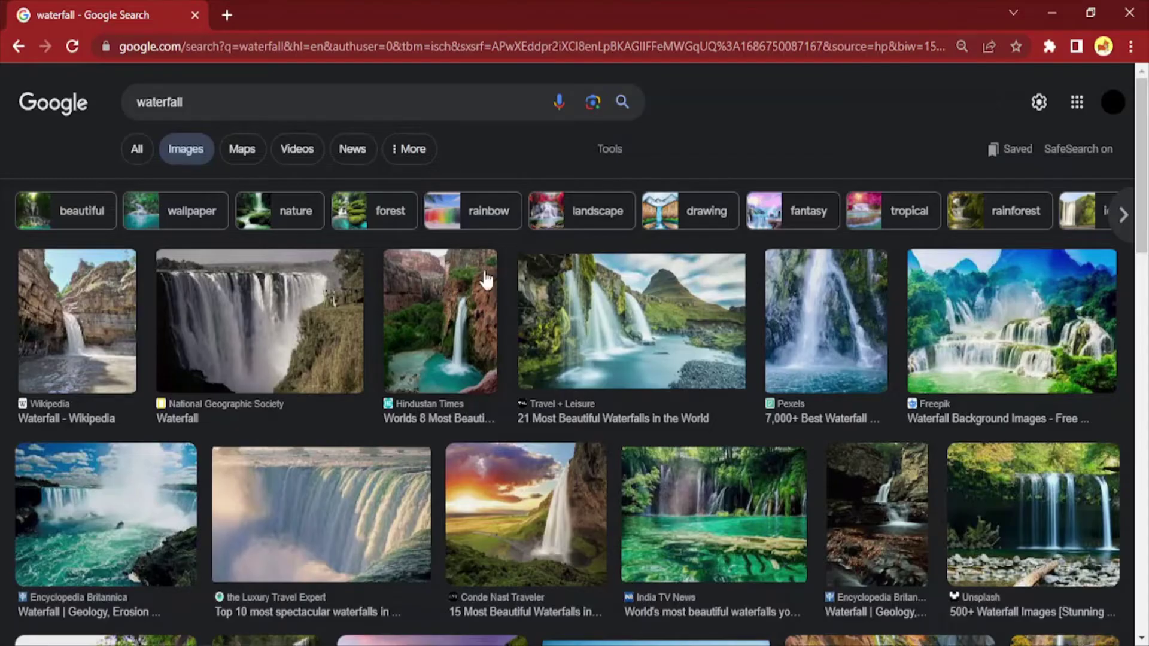
- Filter the waterfall results to Creative Commons GIFs and preview the TripAdvisor waterfall image
{"action": "left_click", "coordinate": [609, 156]}
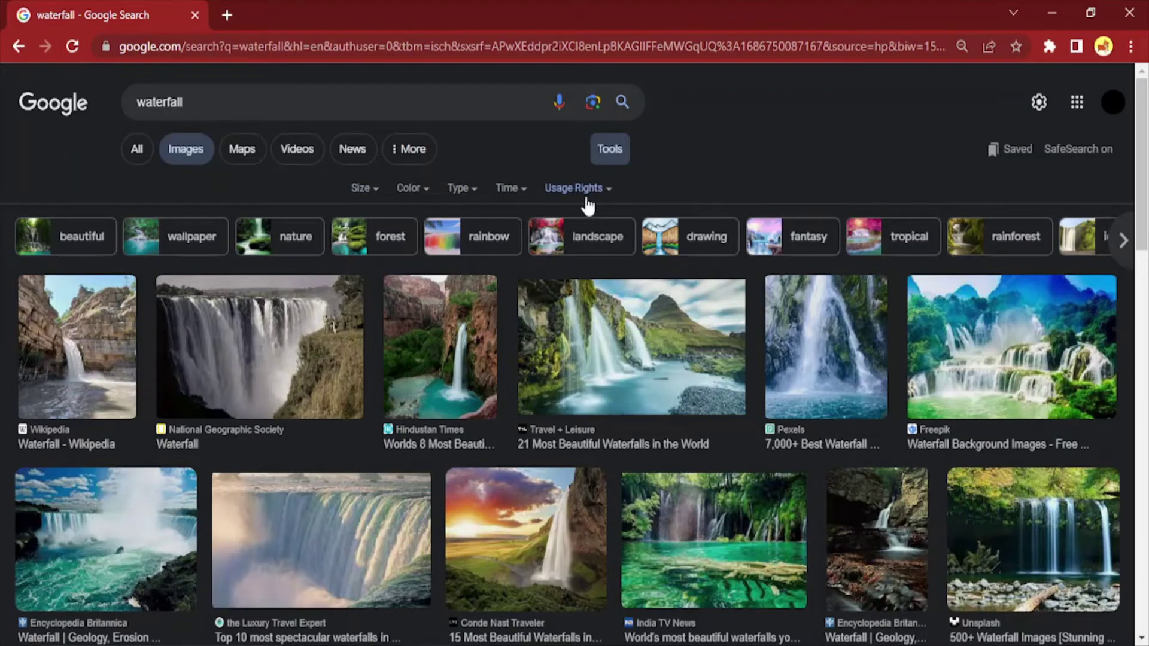
{"action": "left_click", "coordinate": [469, 191]}
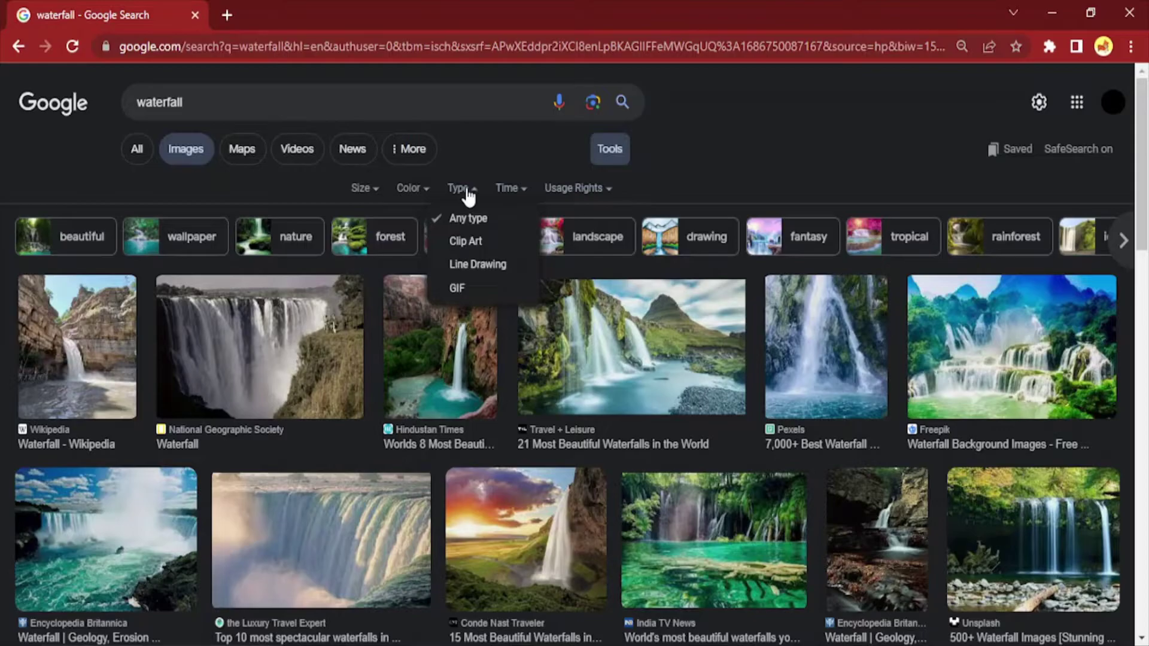
{"action": "left_click", "coordinate": [460, 290]}
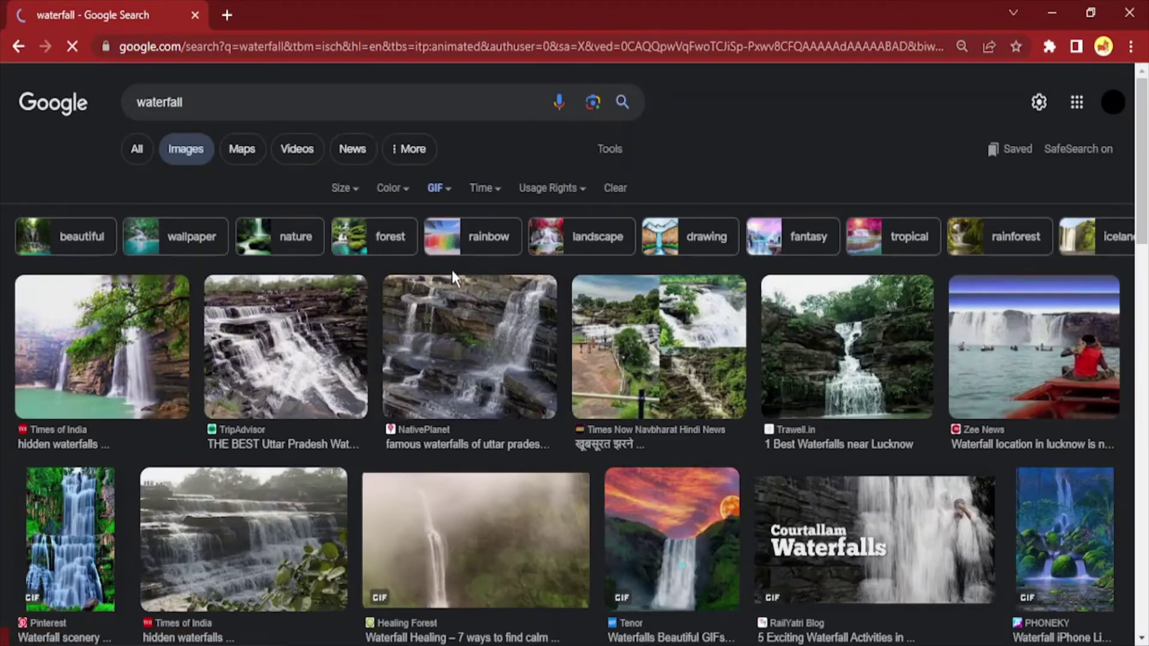
{"action": "left_click", "coordinate": [549, 188]}
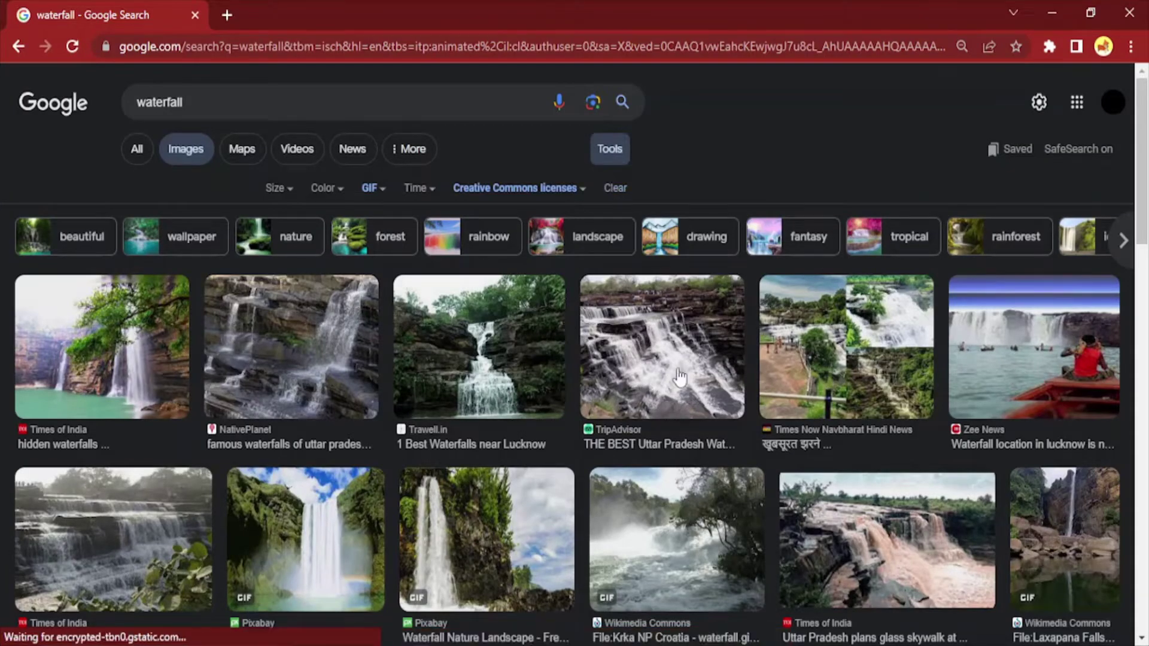
{"action": "left_click", "coordinate": [660, 383]}
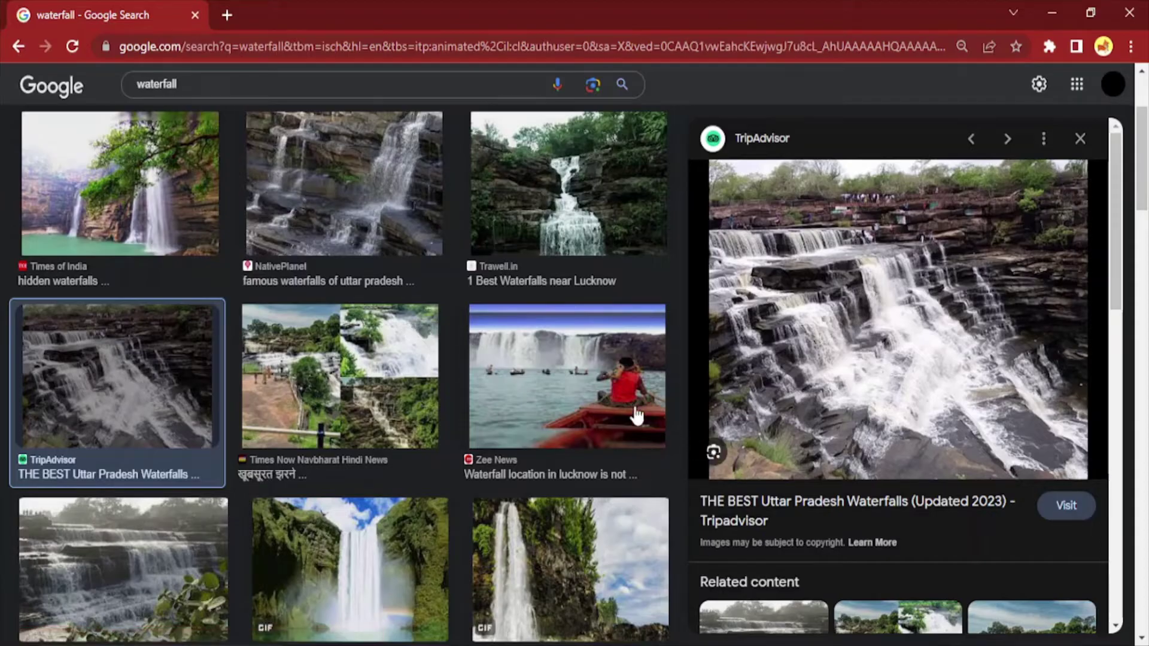
- Move from the Times of India preview to the Pixabay 'Waterfall Nature Landscape - Free GIF' preview
{"action": "left_click", "coordinate": [178, 208]}
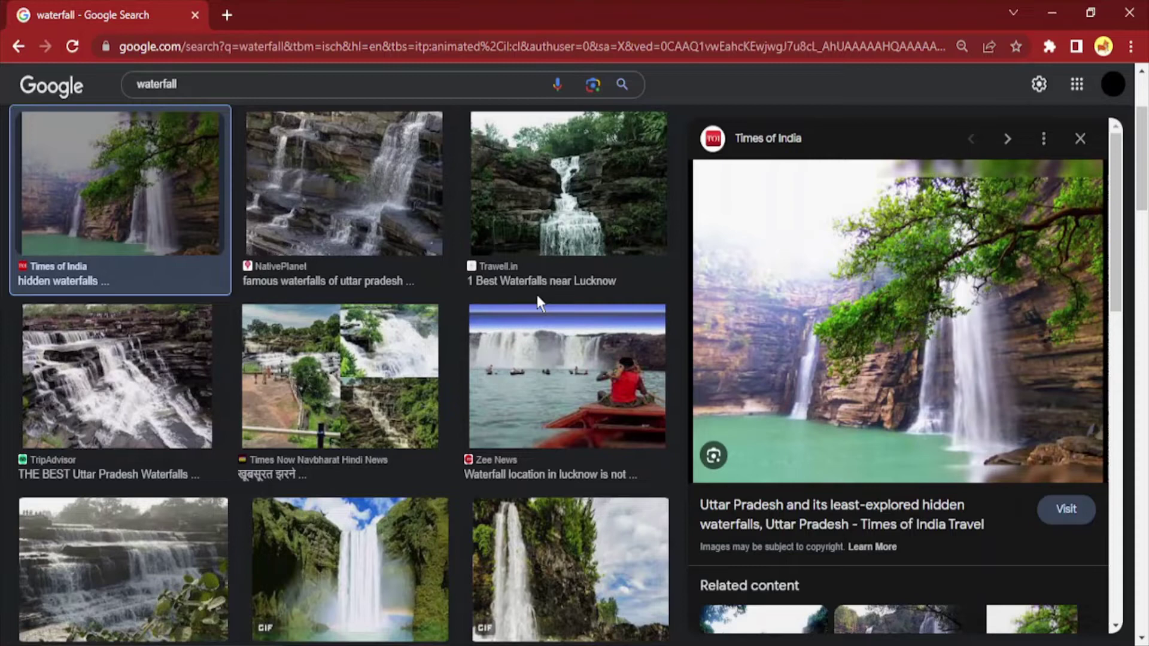
{"action": "scroll", "coordinate": [497, 430], "scroll_direction": "down", "scroll_amount": 3}
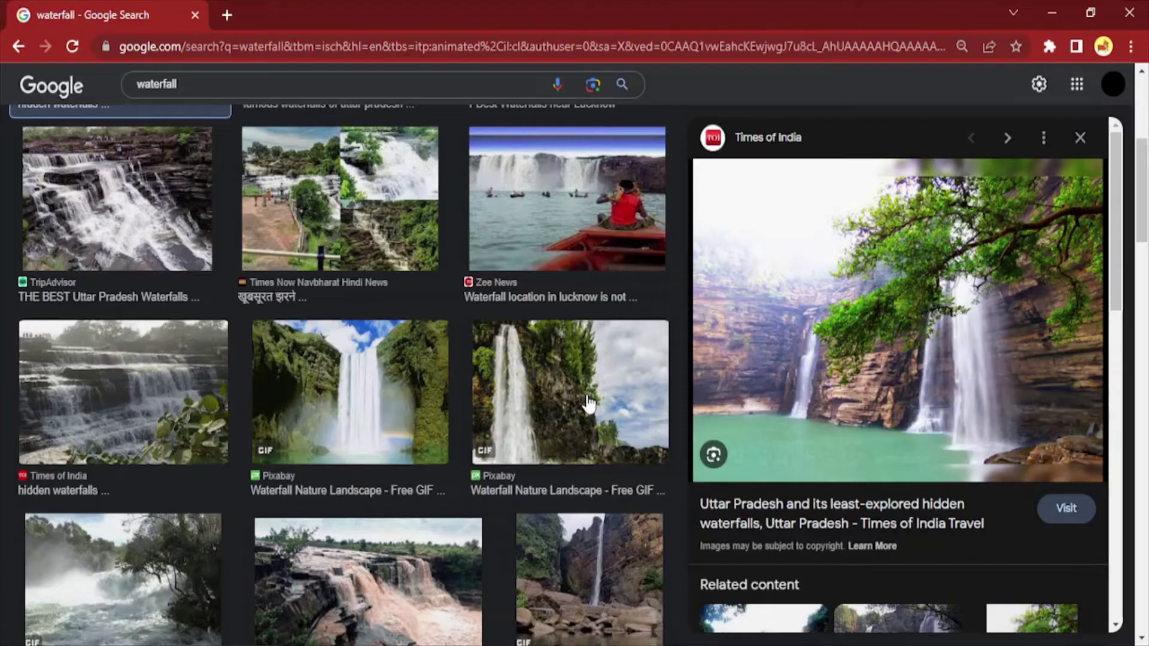
{"action": "left_click", "coordinate": [315, 423]}
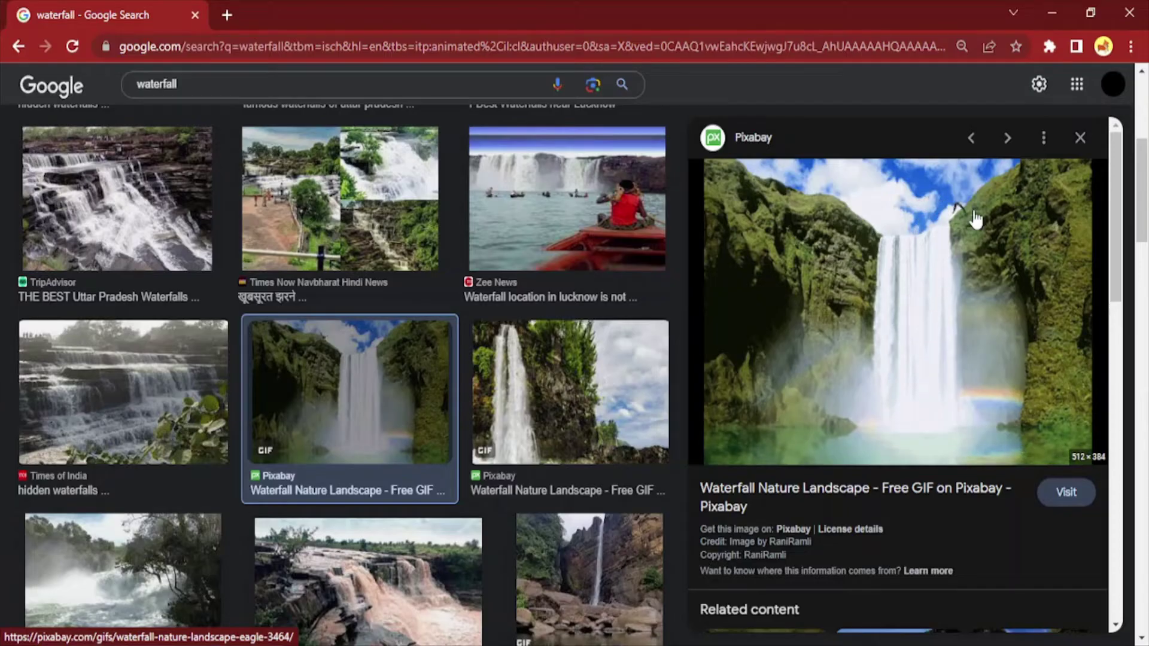
- Start saving the waterfall GIF with Save image as, naming it 22-44-19-207_512.png
{"action": "right_click", "coordinate": [759, 352]}
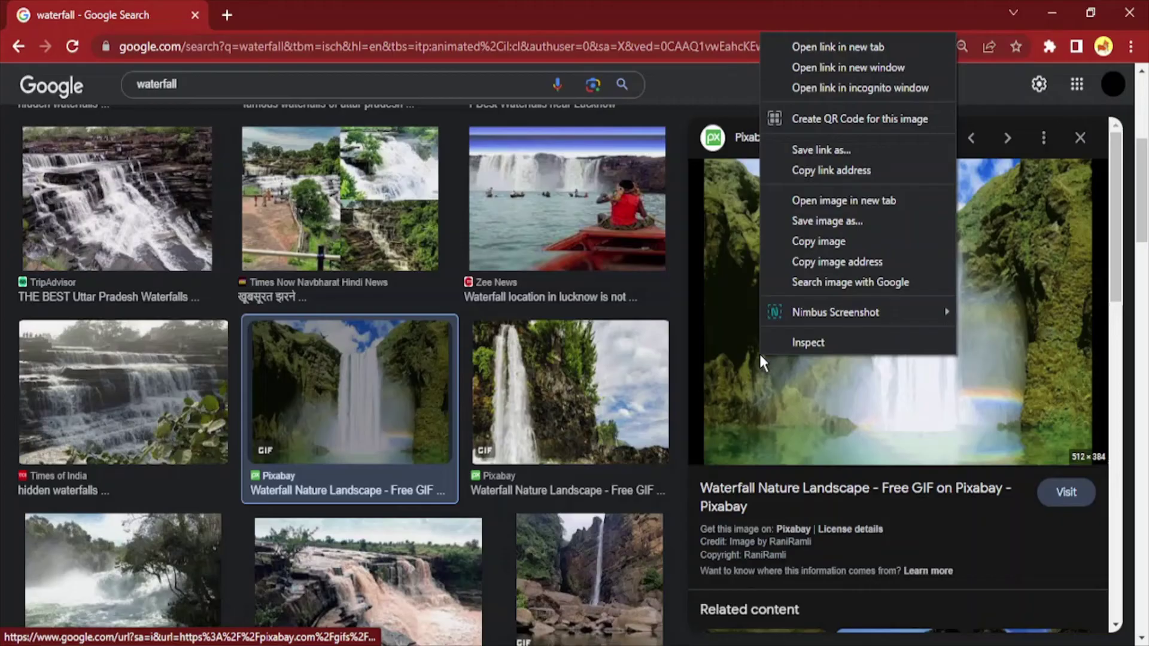
{"action": "left_click", "coordinate": [834, 220]}
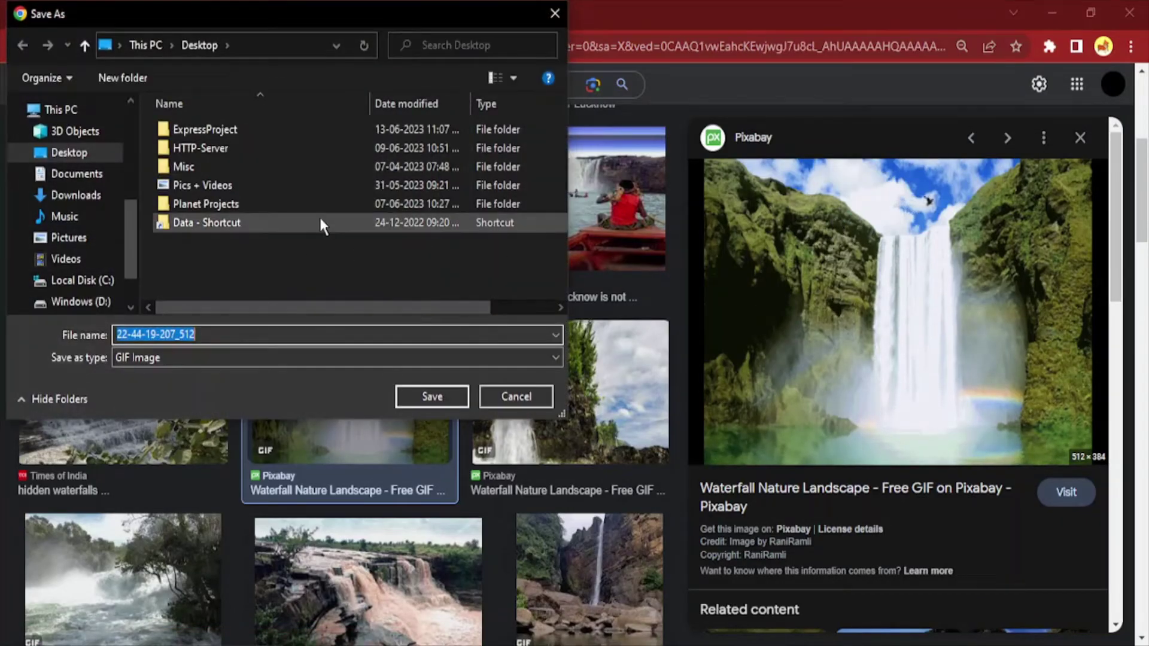
{"action": "left_click", "coordinate": [278, 334]}
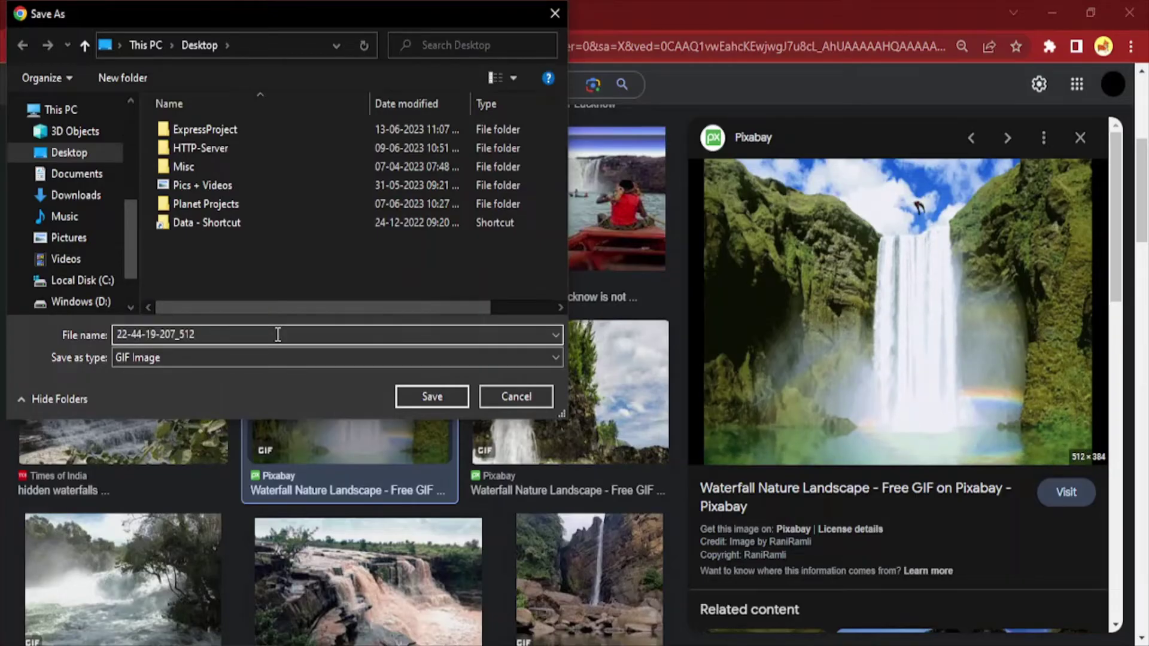
{"action": "type", "text": ".png"}
- Save the waterfall GIF to the Desktop, then preview Creative Commons matrix digital rain GIFs
{"action": "left_click", "coordinate": [443, 396]}
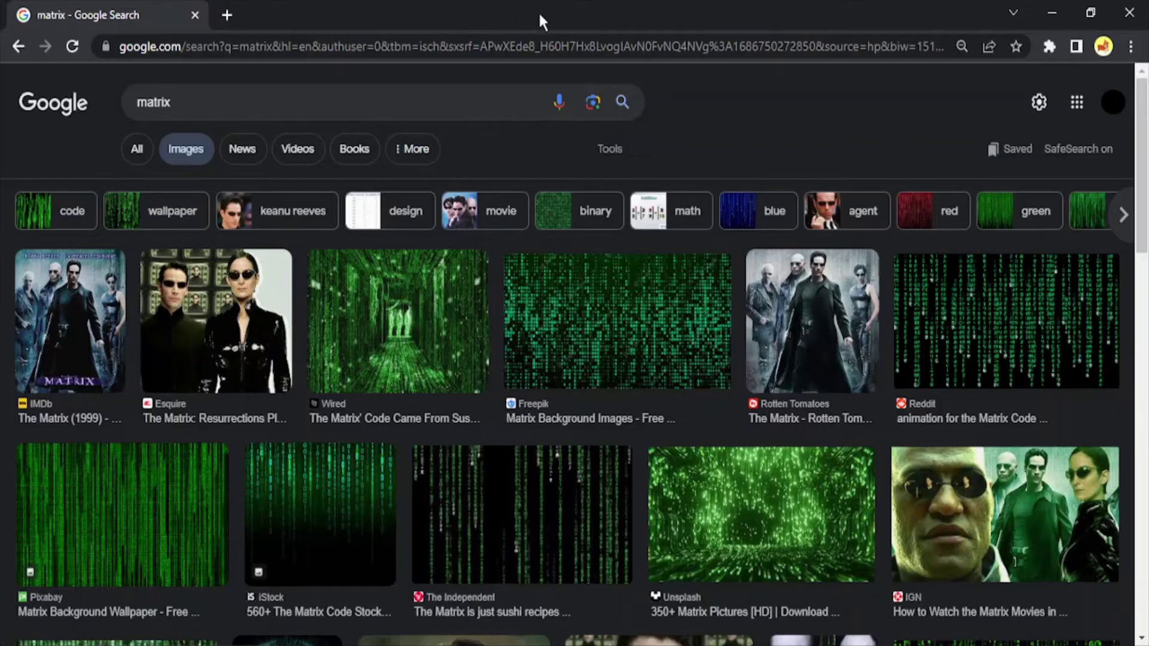
{"action": "left_click", "coordinate": [628, 159]}
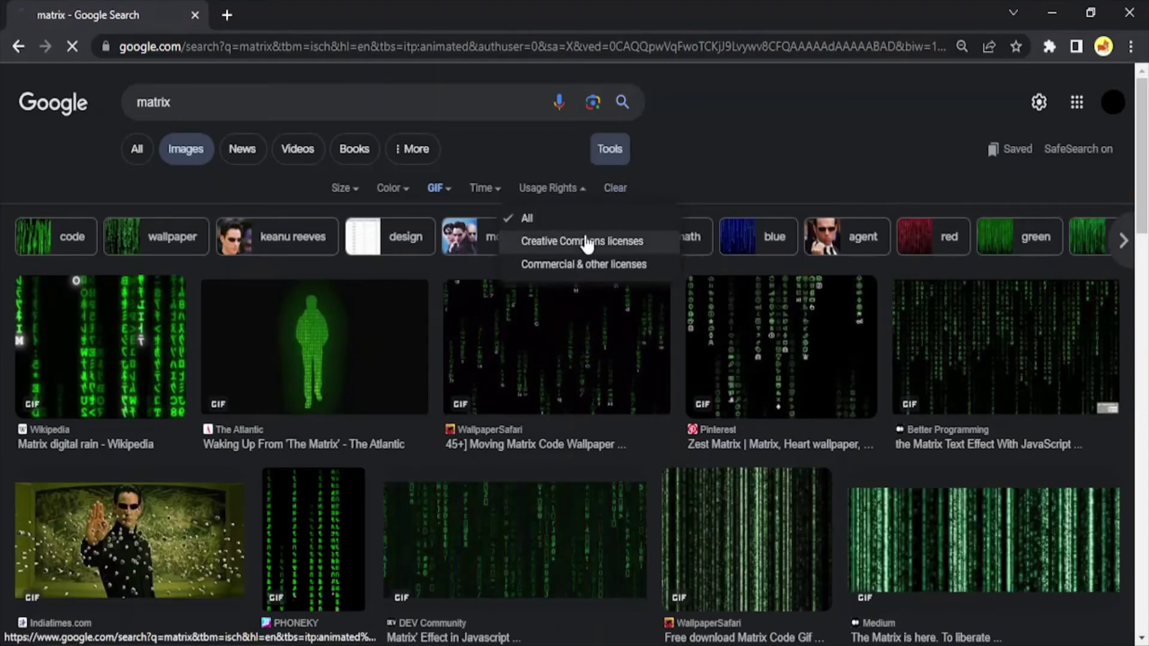
{"action": "left_click", "coordinate": [584, 241]}
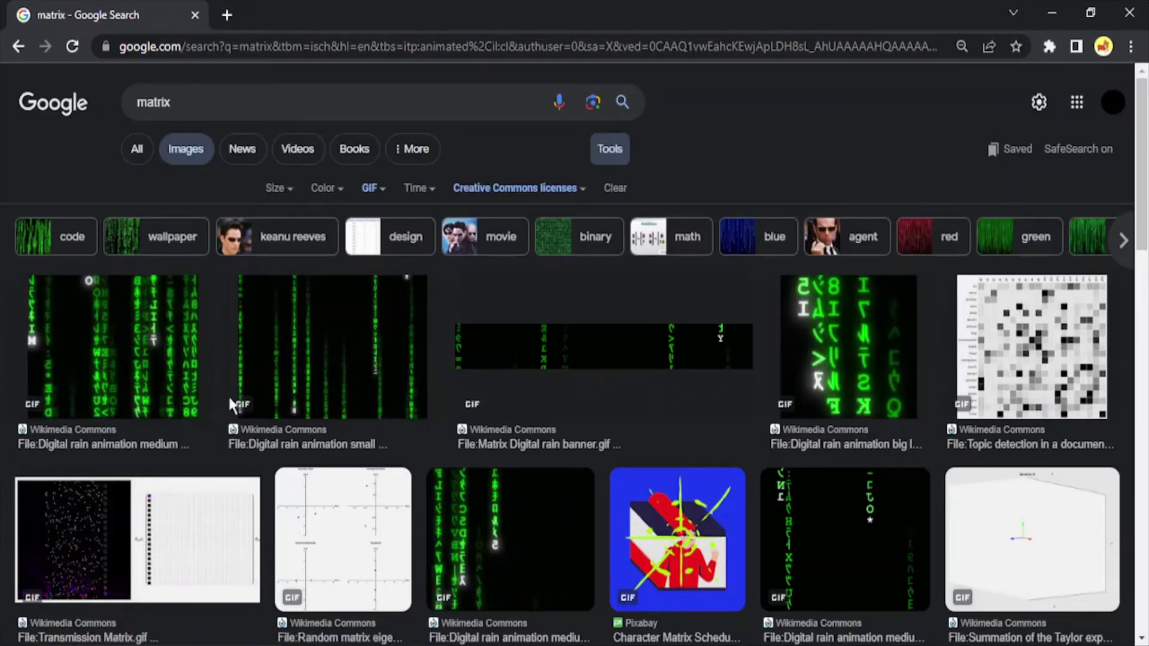
{"action": "left_click", "coordinate": [144, 390]}
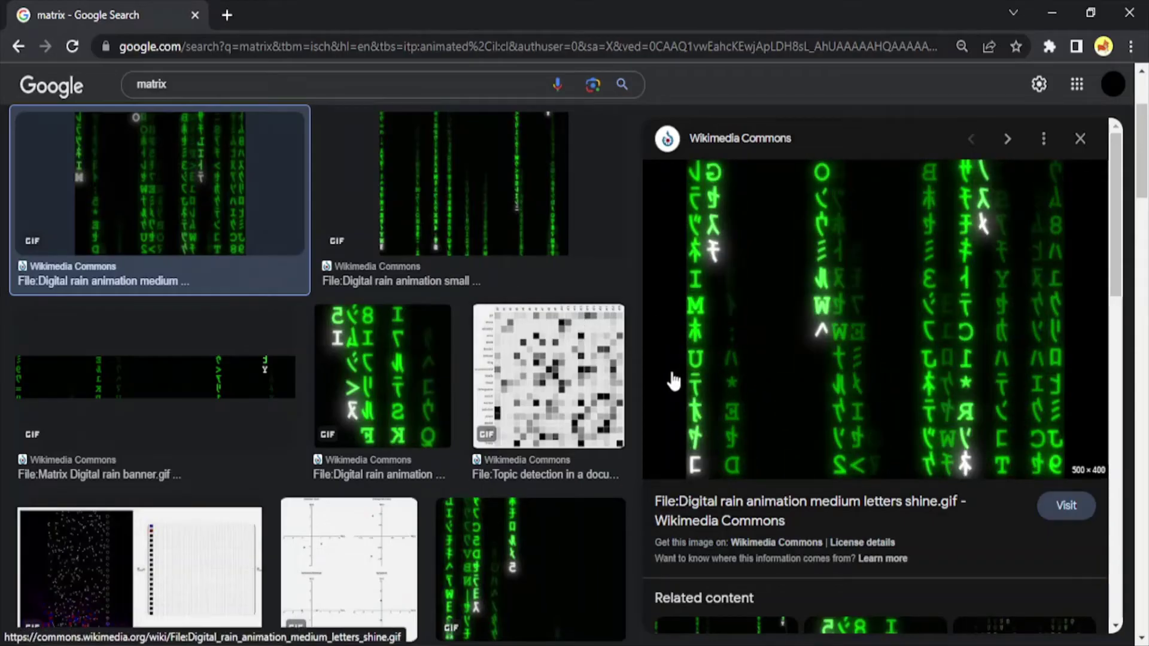
{"action": "left_click", "coordinate": [558, 226]}
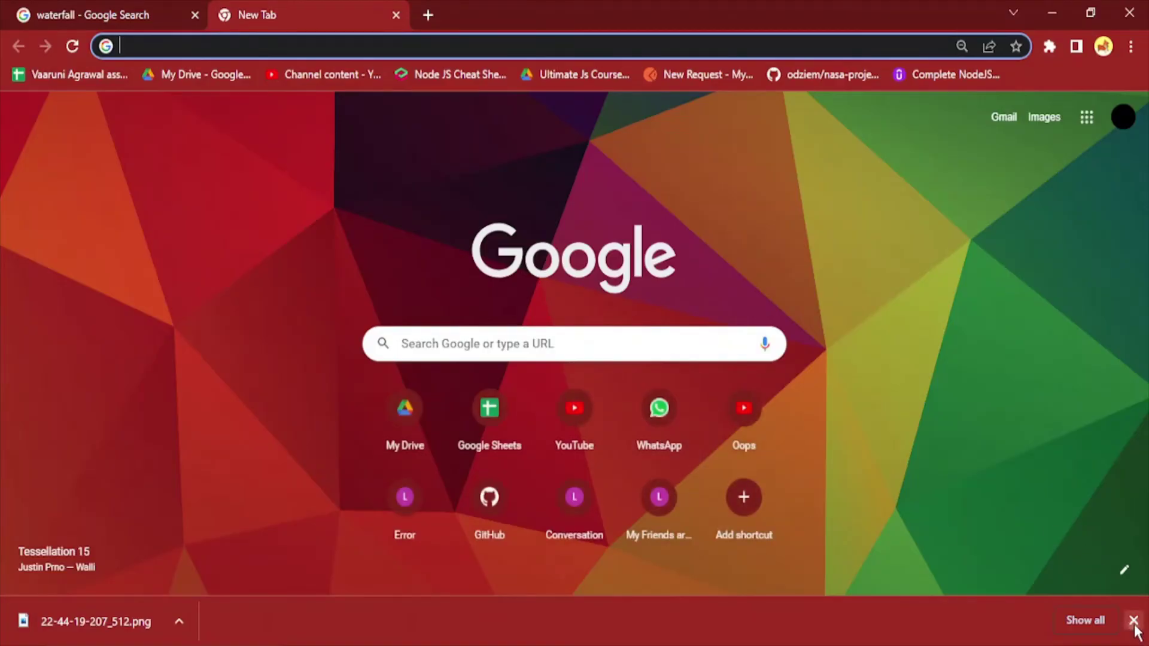
- Dismiss the download bar and upload 22-44-19-207_512 as the new tab background
{"action": "left_click", "coordinate": [1133, 620]}
{"action": "left_click", "coordinate": [1124, 623]}
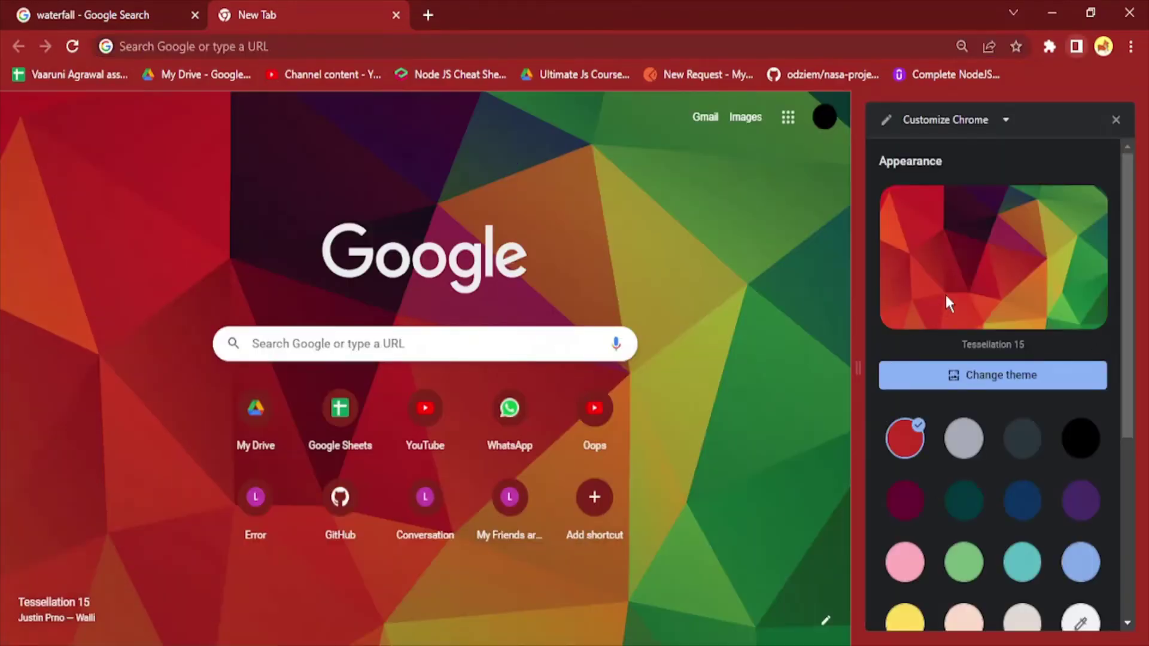
{"action": "left_click", "coordinate": [1007, 386]}
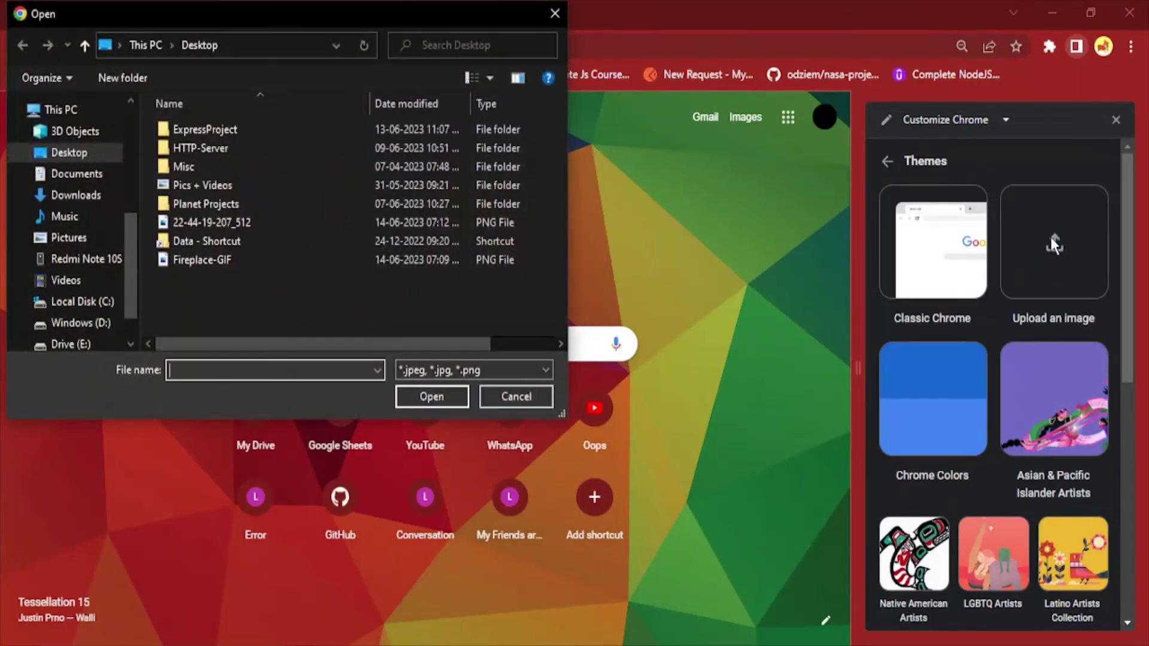
{"action": "left_click", "coordinate": [213, 259]}
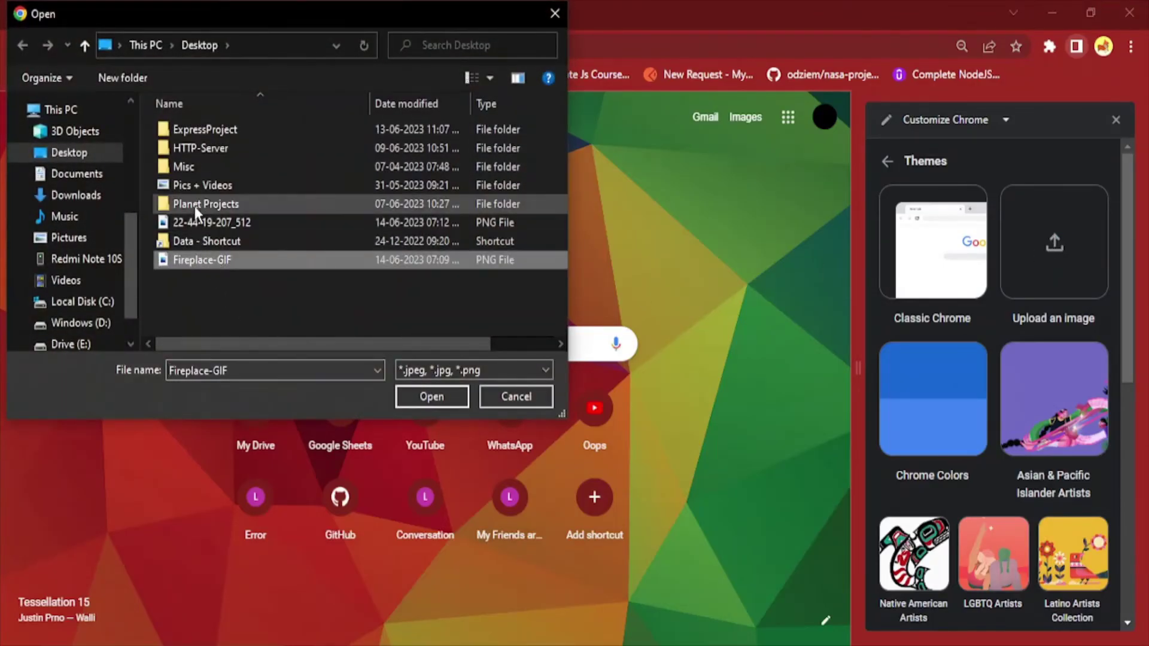
{"action": "left_click", "coordinate": [213, 219]}
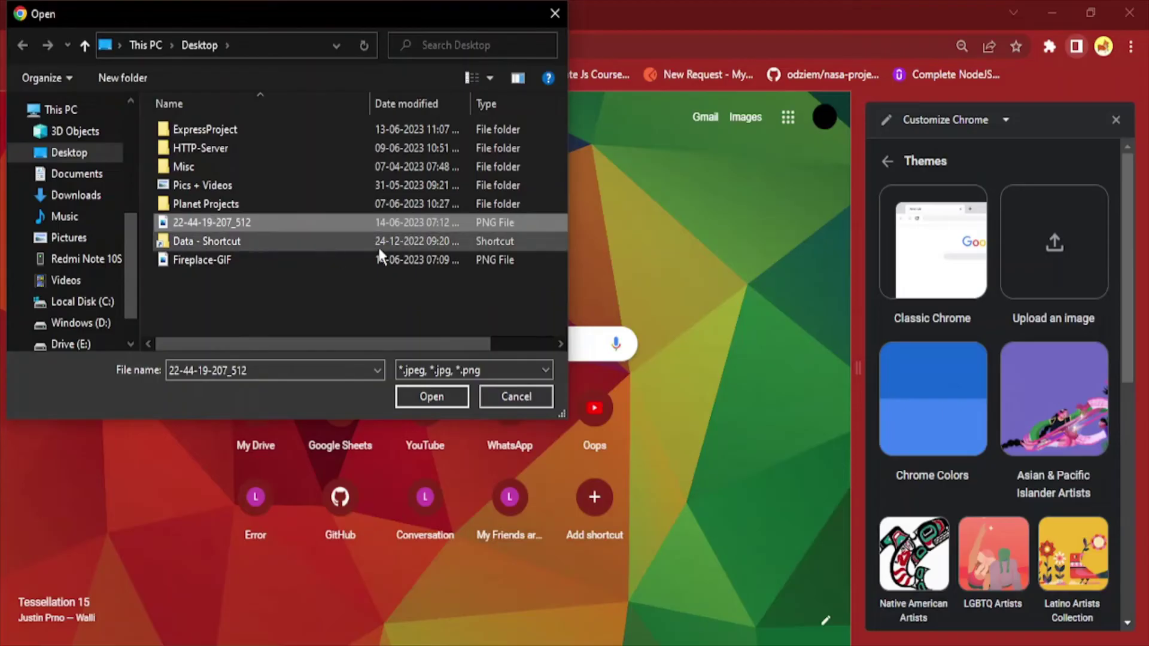
{"action": "left_click", "coordinate": [432, 397]}
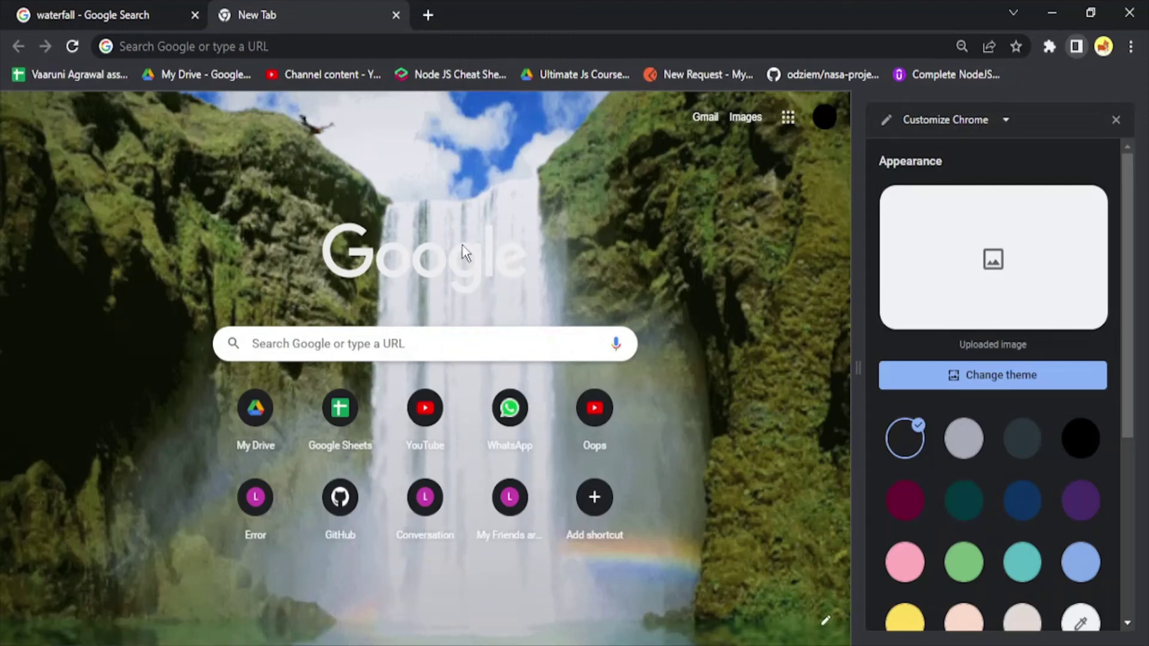
- Upload Fireplace-GIF as the new tab background and close the customization panel
{"action": "left_click", "coordinate": [1003, 388]}
{"action": "left_click", "coordinate": [1060, 241]}
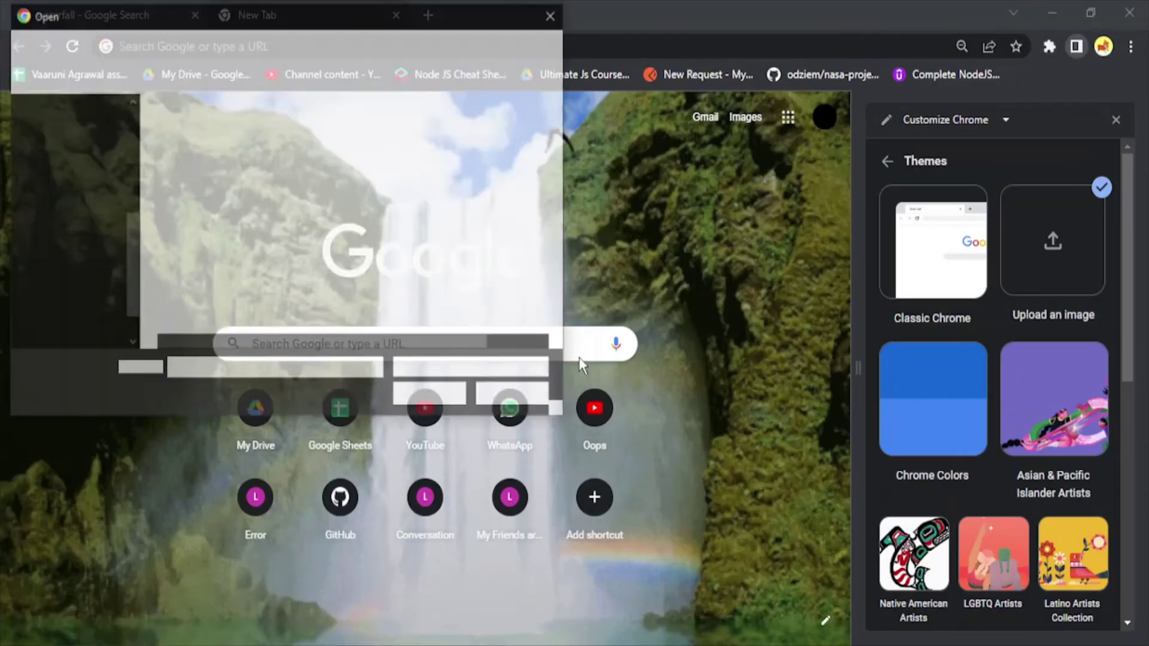
{"action": "left_click", "coordinate": [225, 259]}
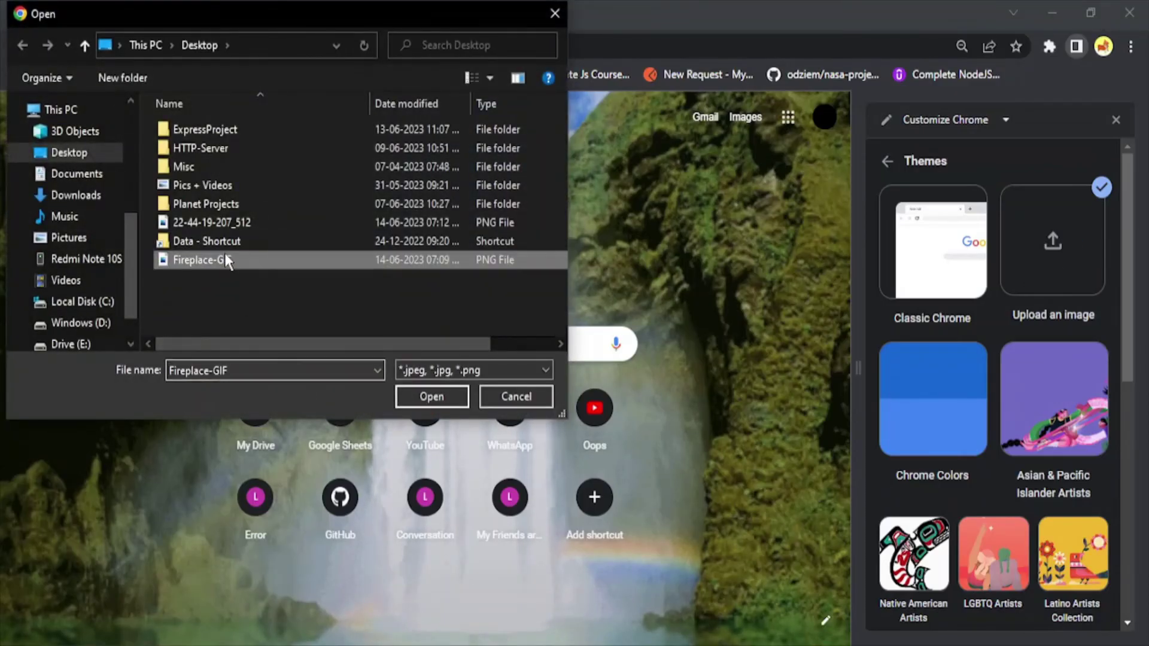
{"action": "left_click", "coordinate": [436, 400]}
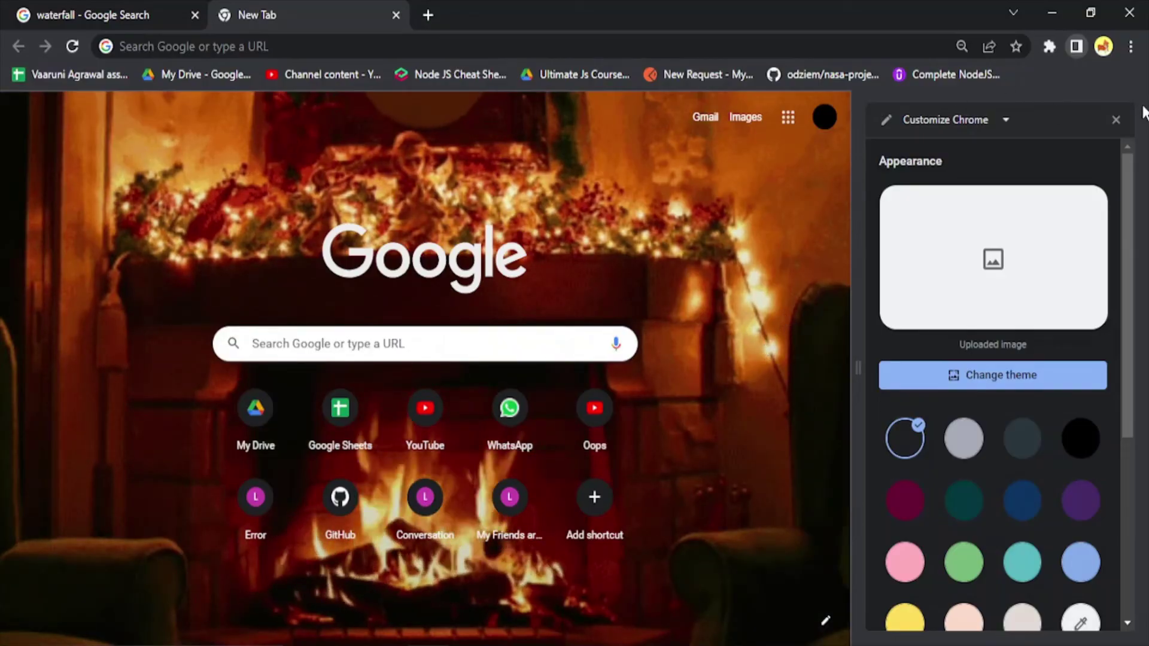
{"action": "left_click", "coordinate": [1115, 119]}
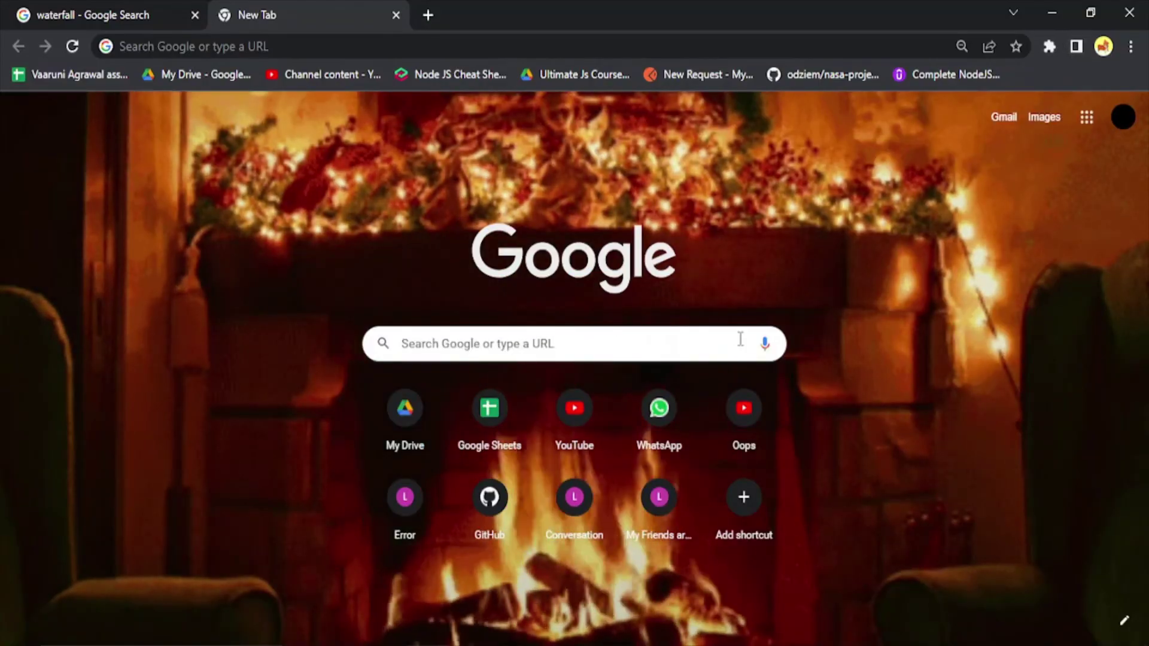